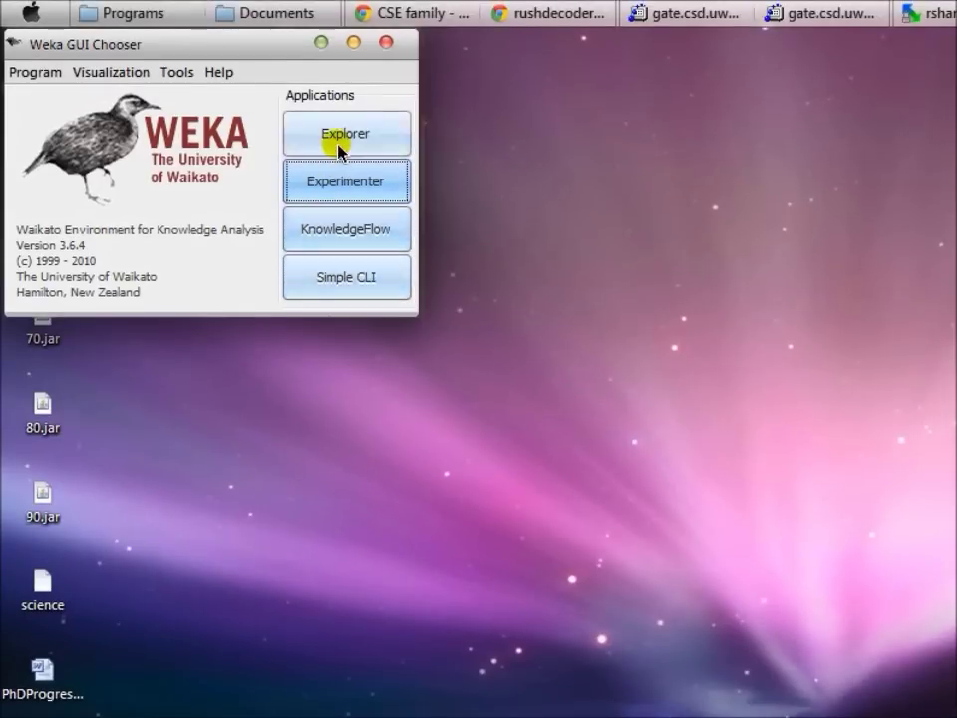
# Step: Launch the Weka Explorer and bring up its Open file dialog to load a dataset
pyautogui.click(342, 122)
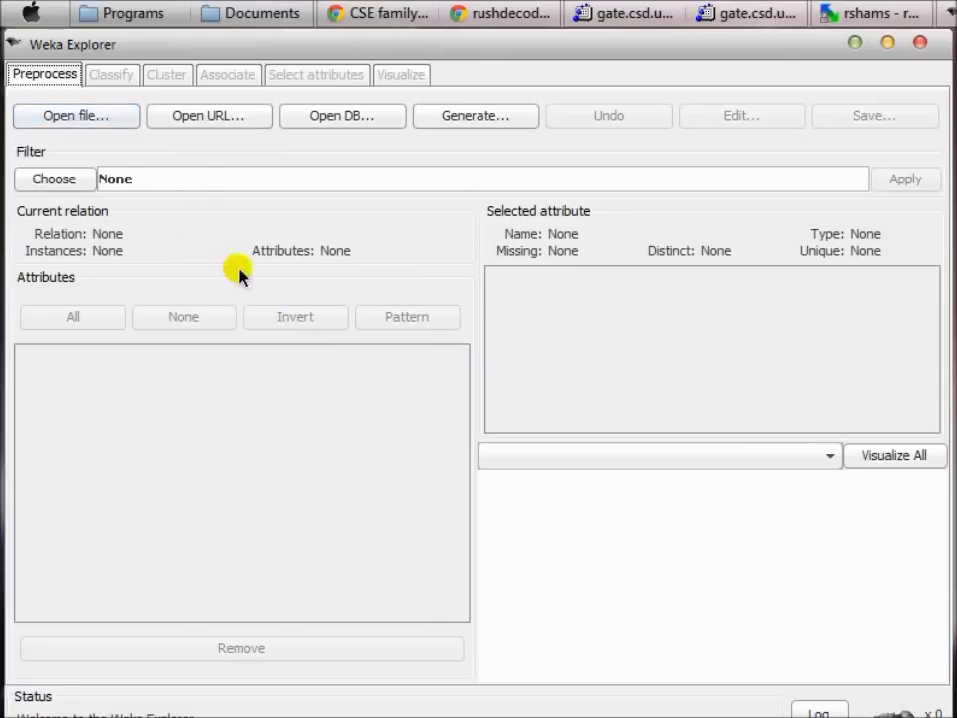
pyautogui.click(99, 125)
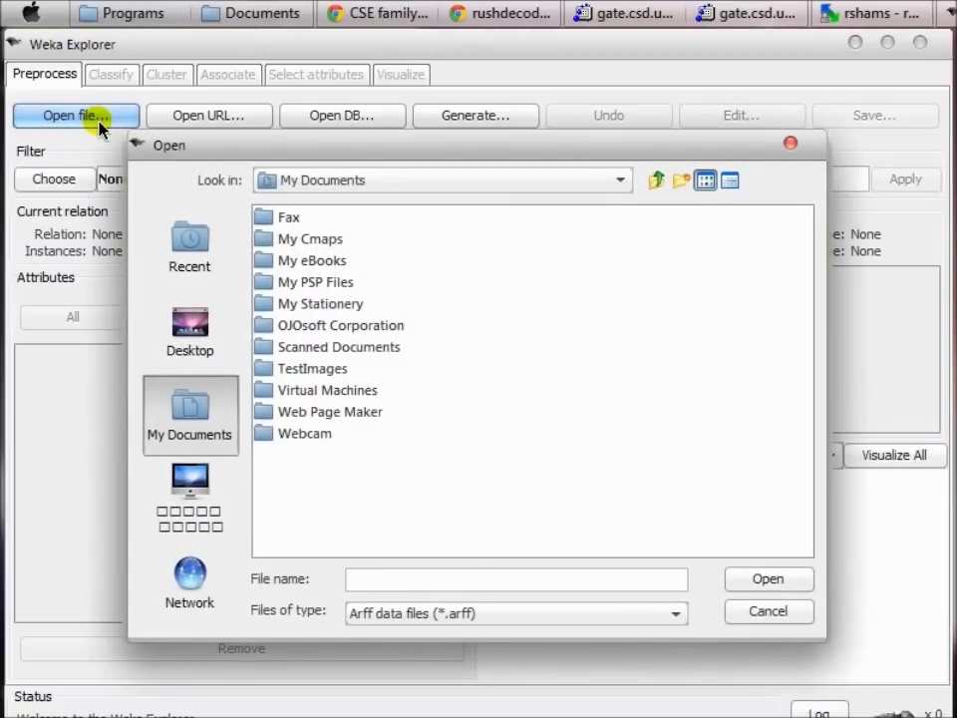
pyautogui.click(210, 485)
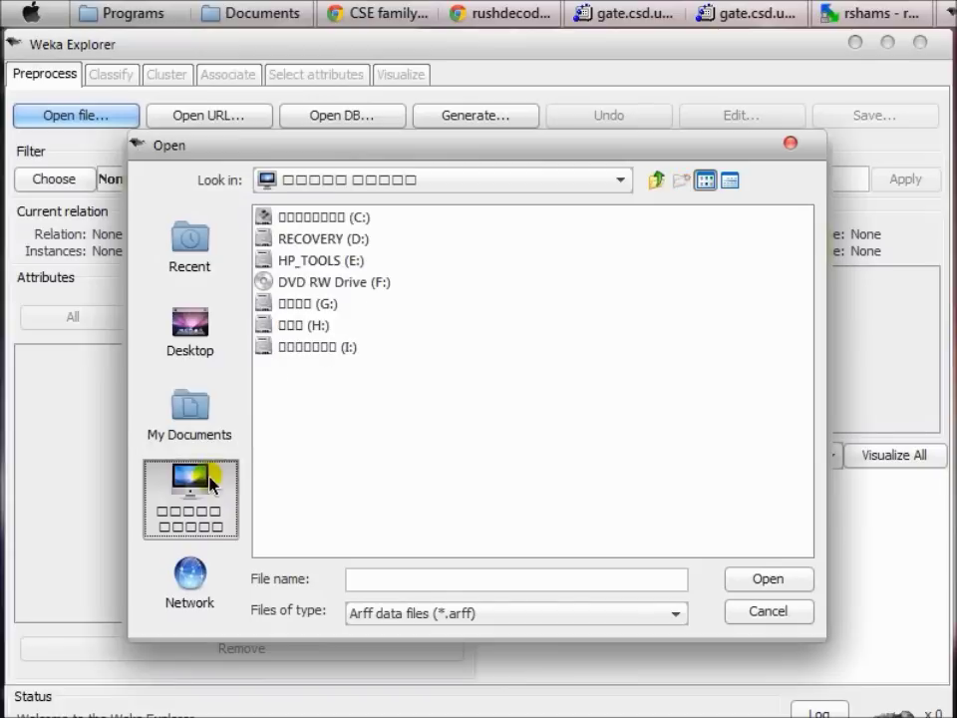
pyautogui.doubleClick(343, 216)
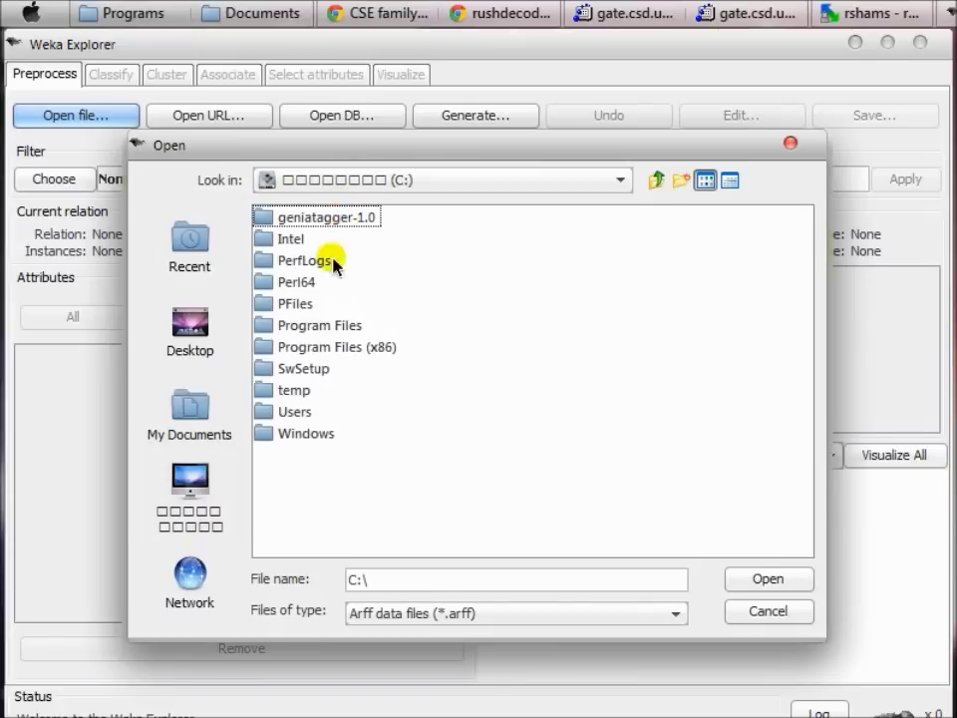
pyautogui.doubleClick(318, 349)
pyautogui.press('w')
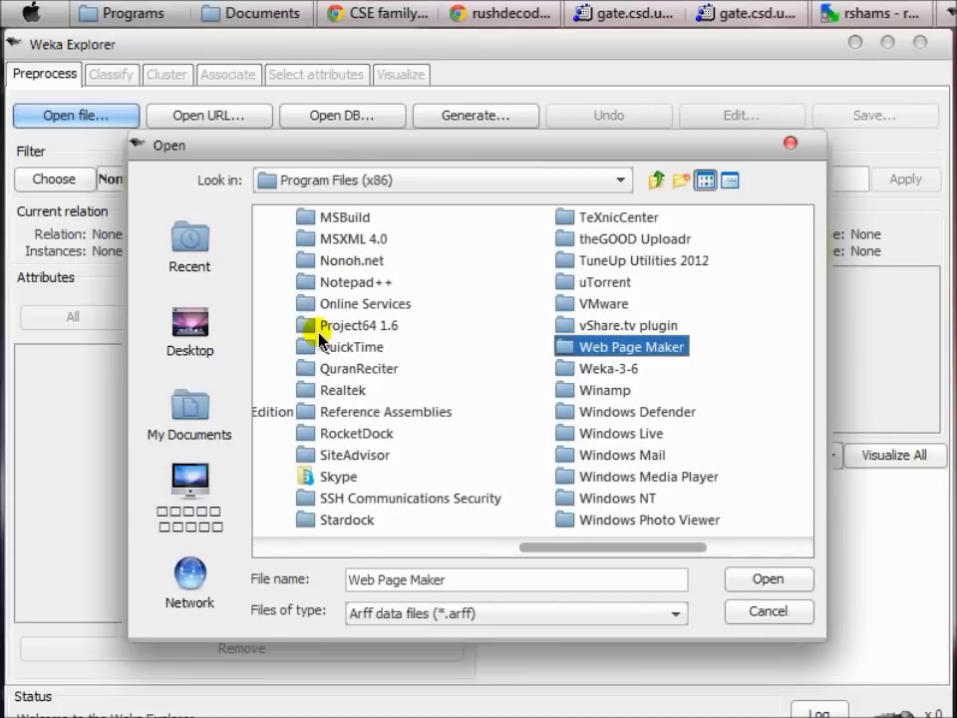
pyautogui.press('w')
pyautogui.press('Return')
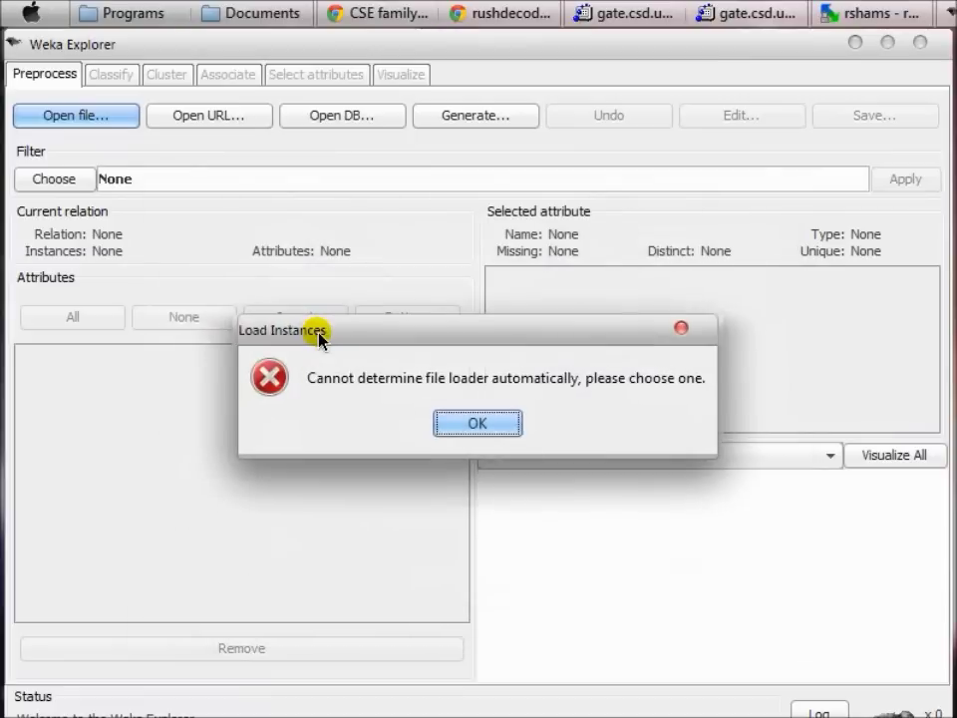
pyautogui.click(454, 429)
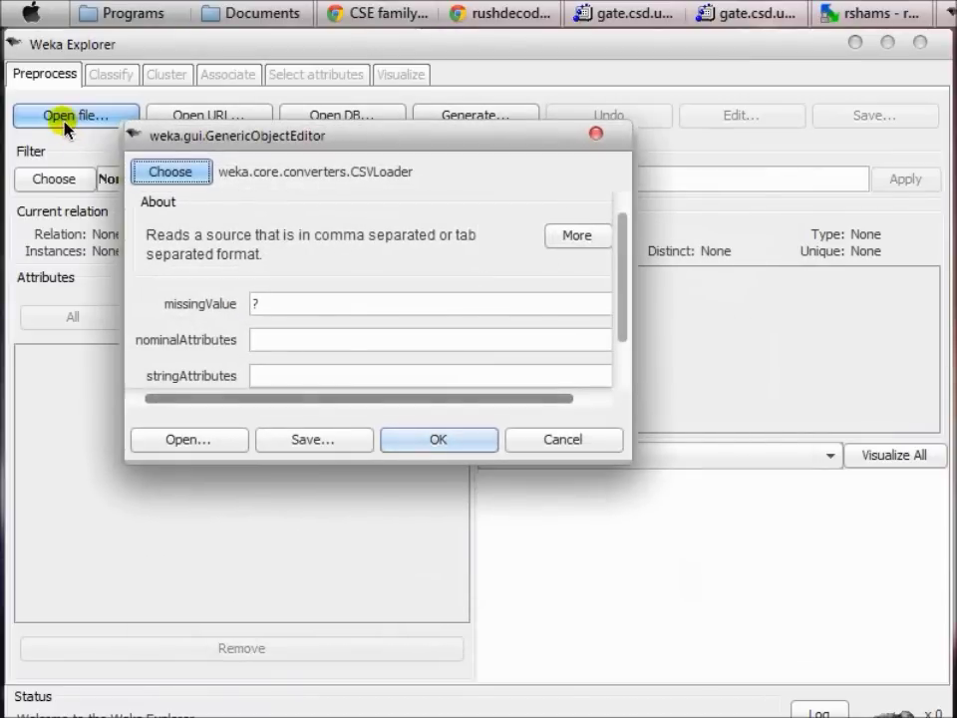
pyautogui.click(596, 133)
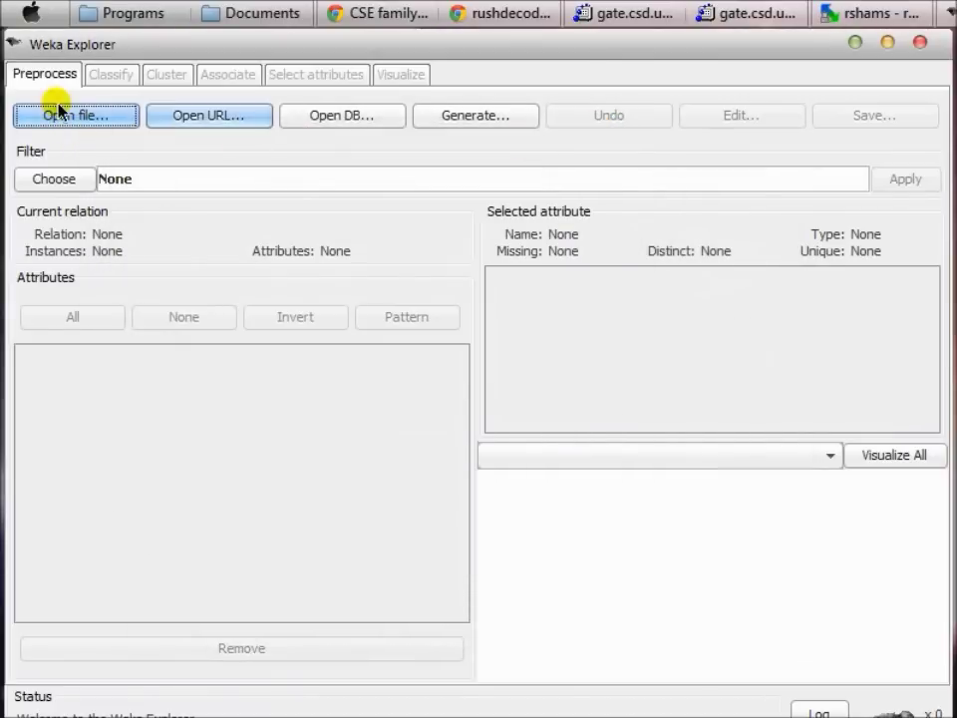
# Step: Browse to Program Files (x86)\Weka-3-6\data and load weather.arff
pyautogui.click(68, 118)
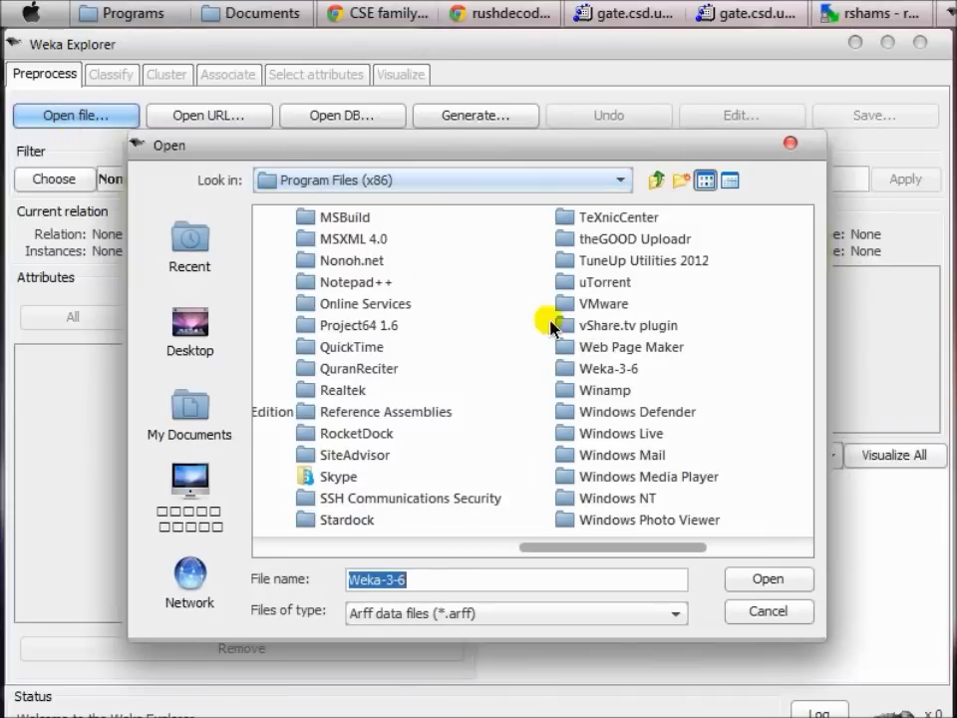
pyautogui.click(605, 334)
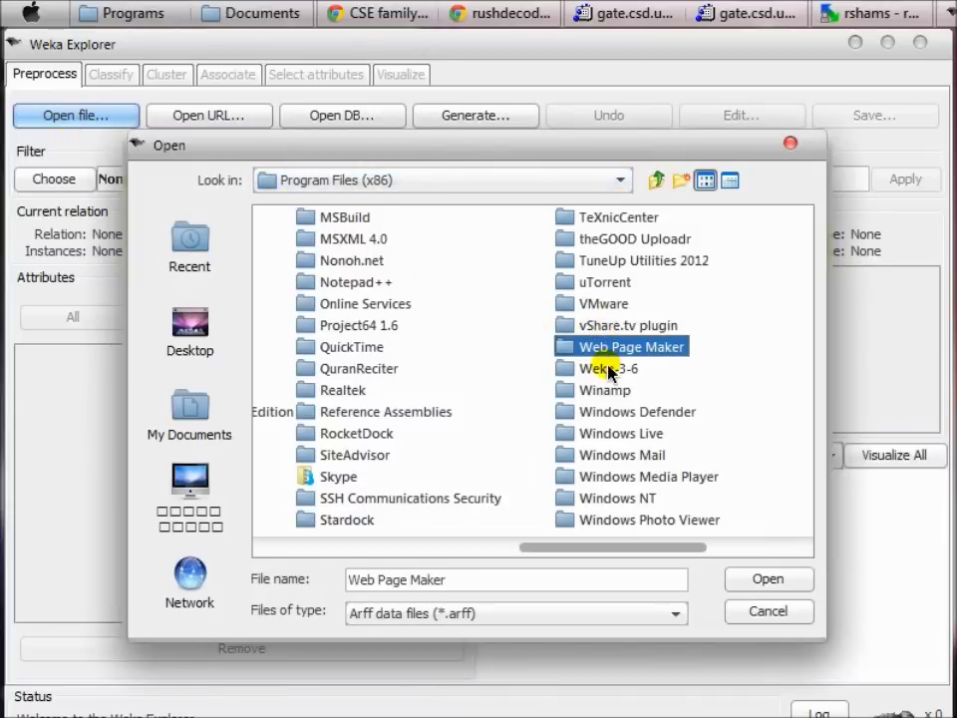
pyautogui.doubleClick(609, 369)
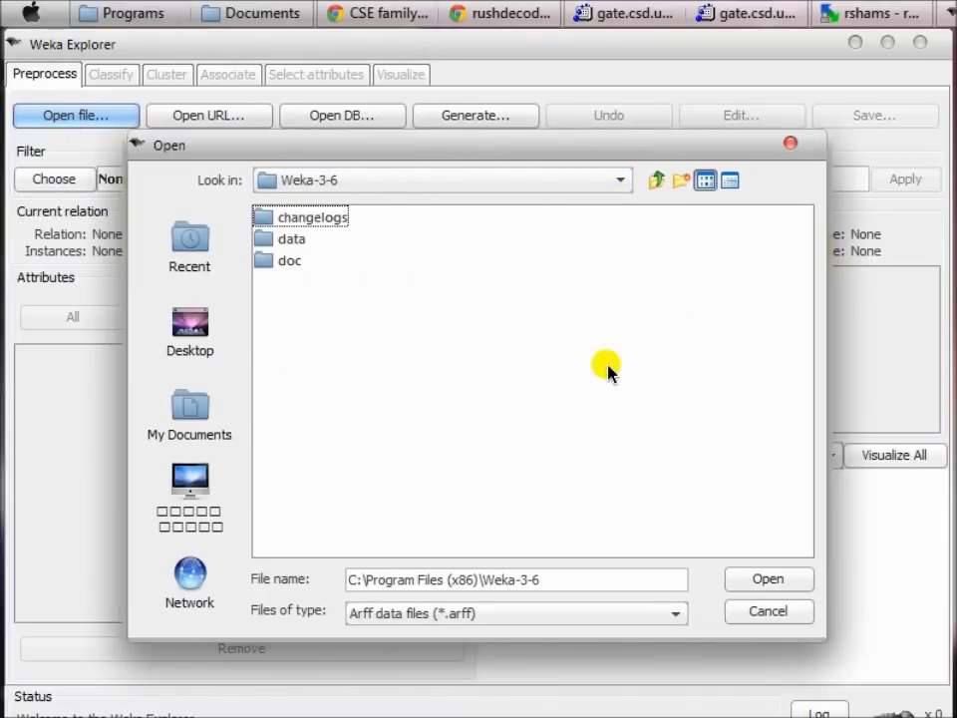
pyautogui.doubleClick(292, 241)
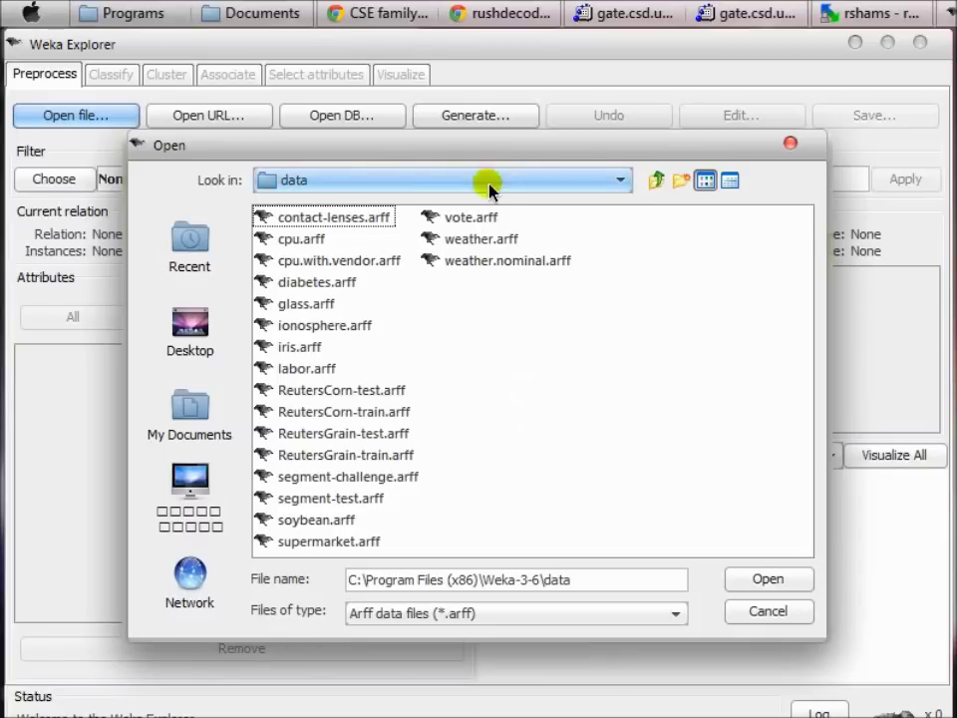
pyautogui.doubleClick(481, 239)
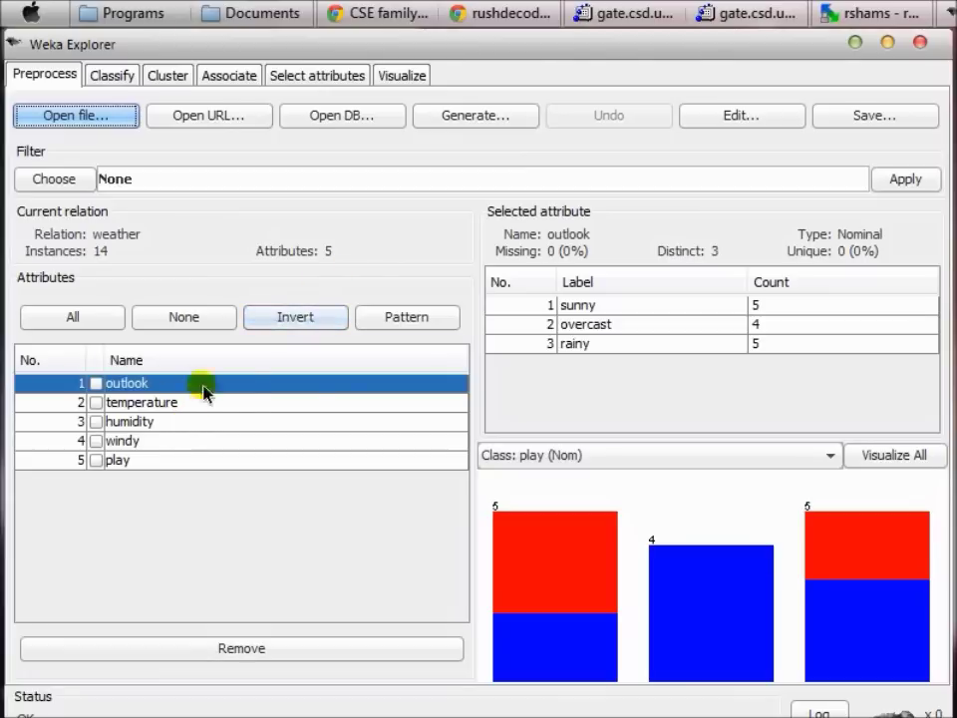
pyautogui.click(134, 402)
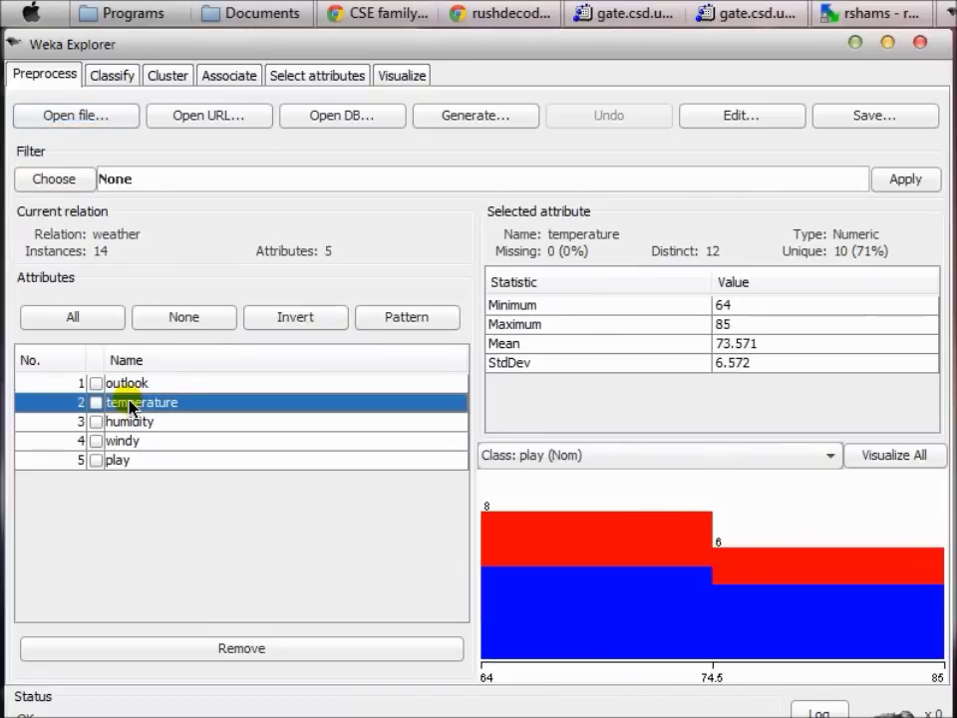
pyautogui.click(131, 422)
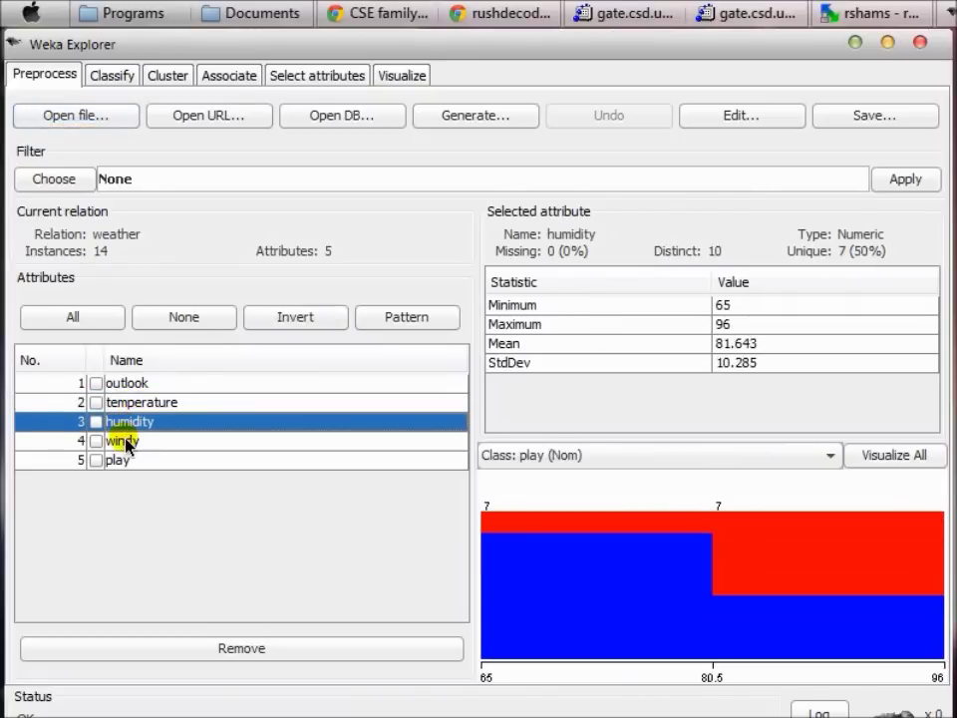
pyautogui.click(124, 442)
pyautogui.click(122, 460)
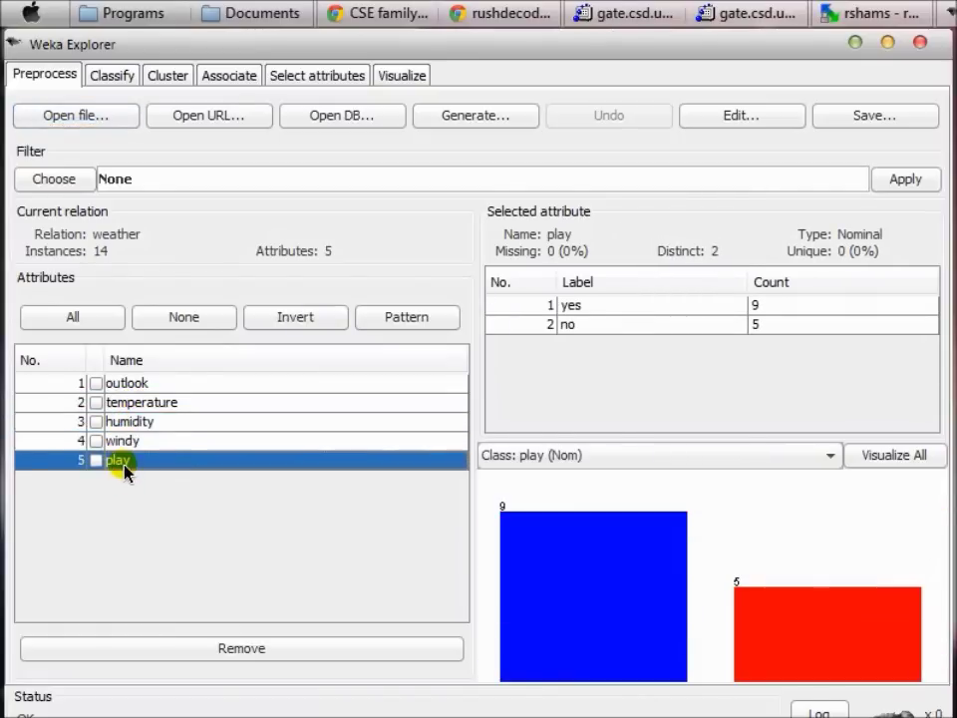
pyautogui.click(122, 387)
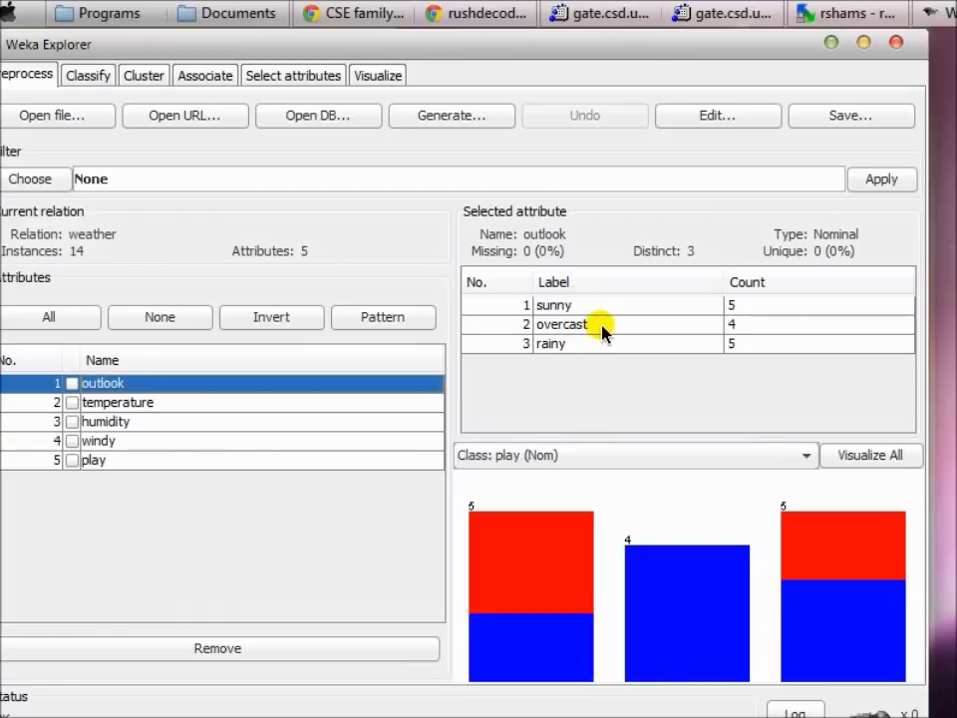
# Step: View temperature, humidity, windy and play statistics, ending on play's 9 yes and 5 no
pyautogui.click(166, 402)
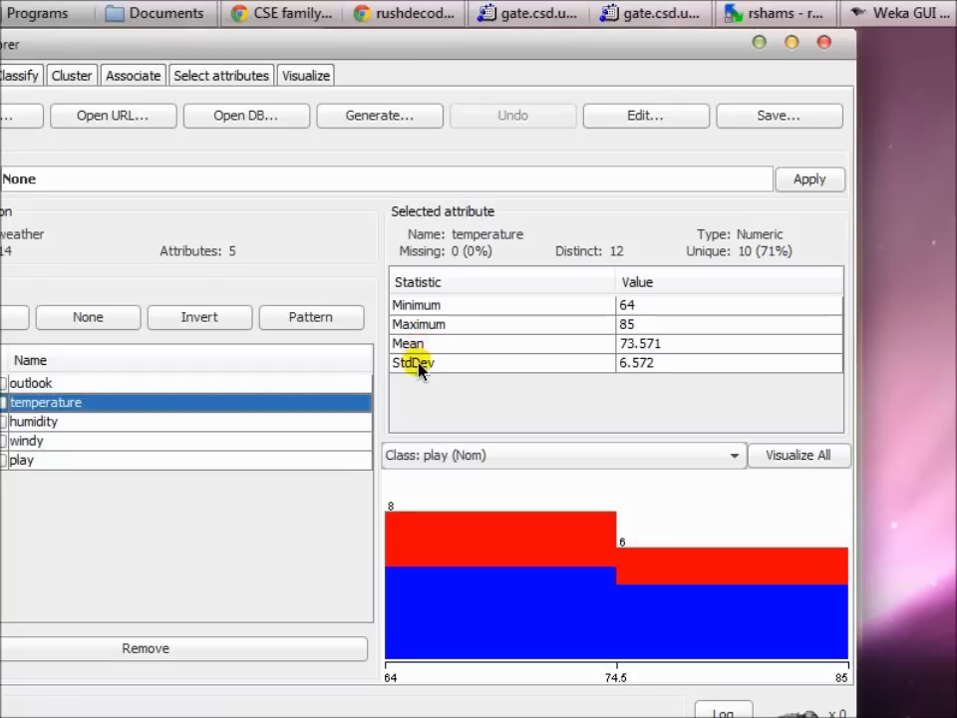
pyautogui.click(118, 423)
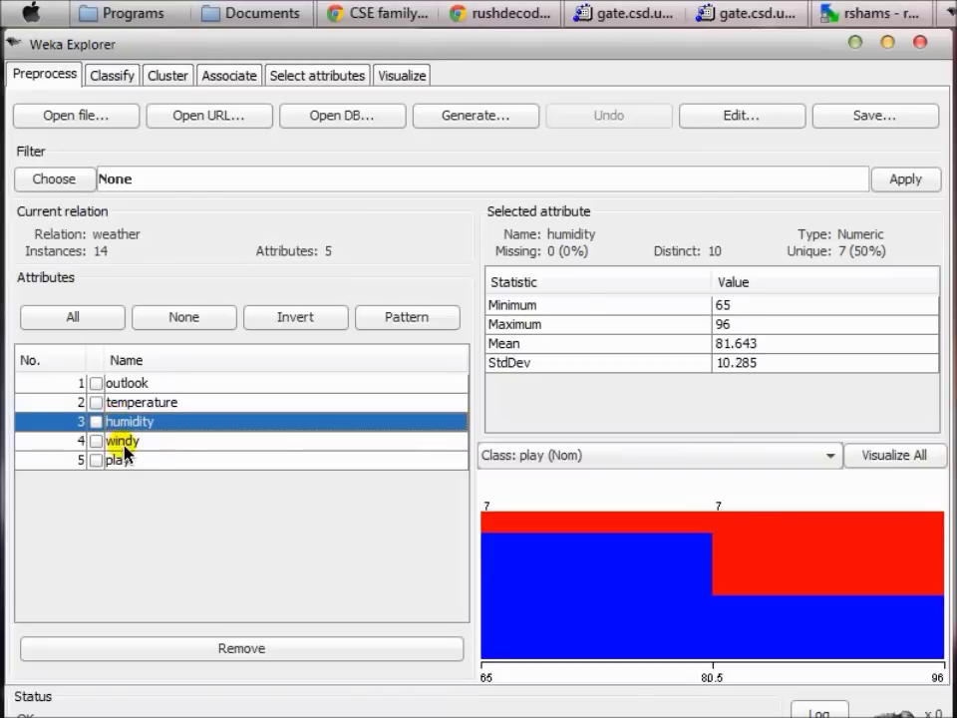
pyautogui.click(125, 444)
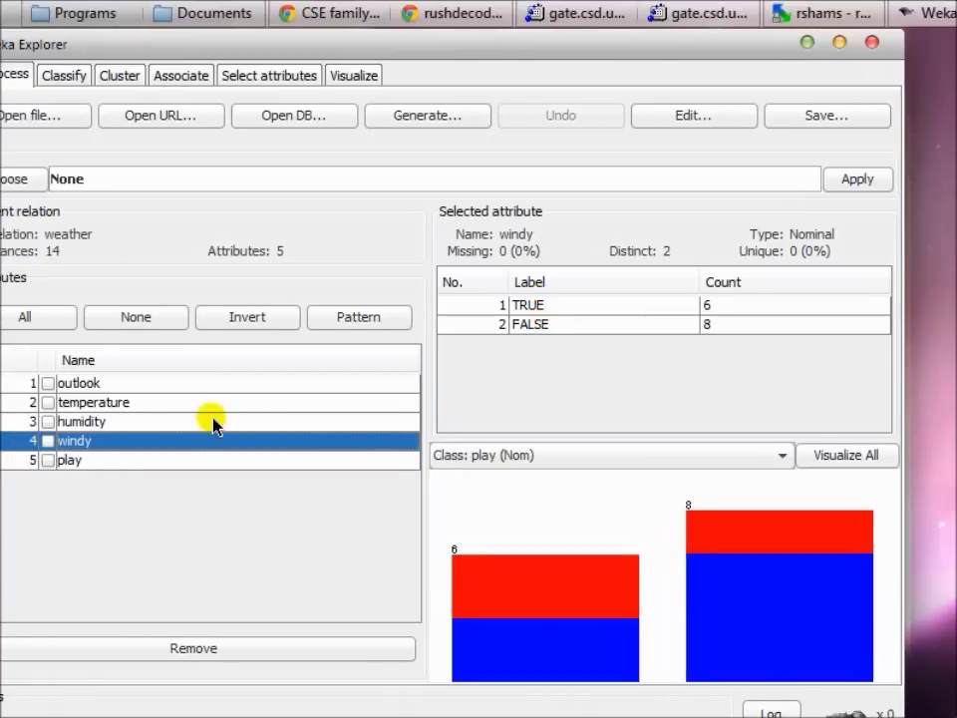
pyautogui.click(136, 461)
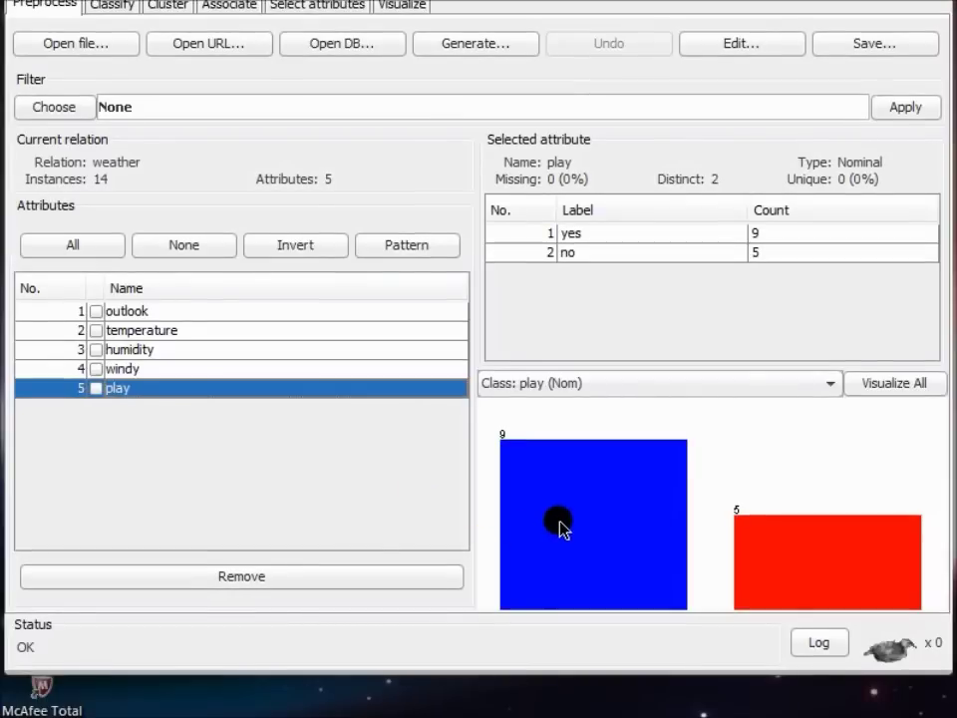
pyautogui.moveTo(559, 598)
pyautogui.moveTo(840, 587)
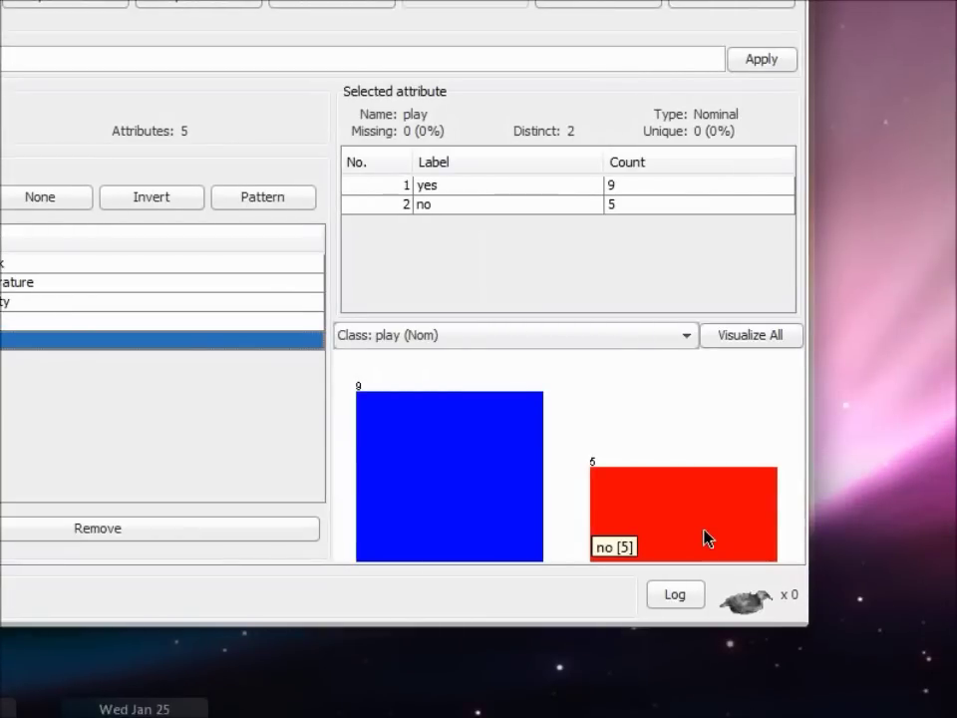
# Step: Select outlook and read its histogram bars: sunny 5, overcast 4, rainy 5
pyautogui.click(27, 266)
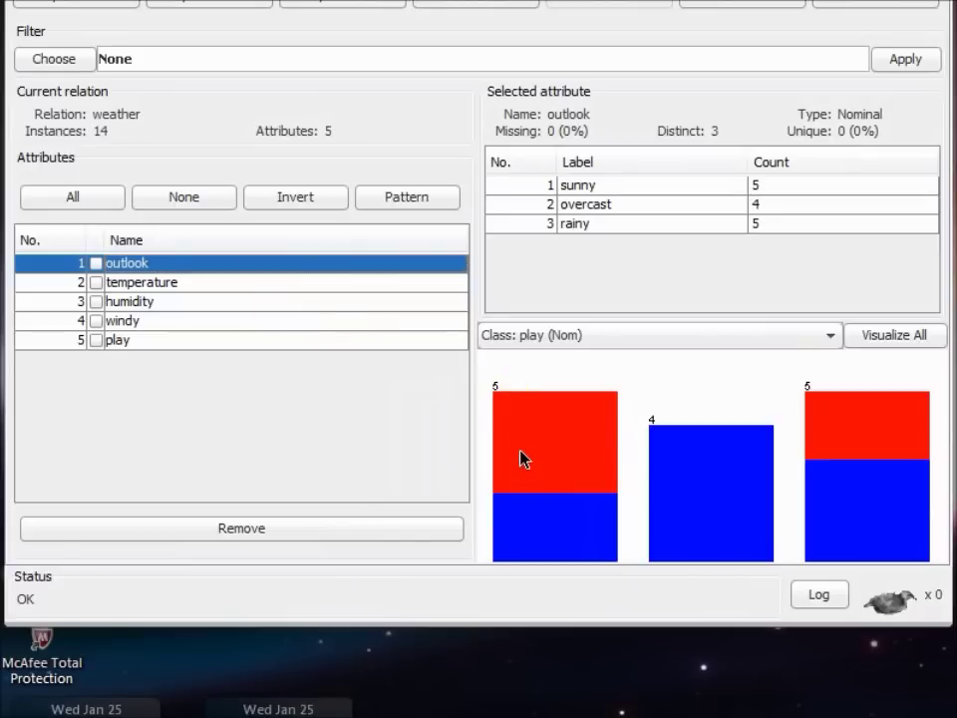
pyautogui.moveTo(527, 431)
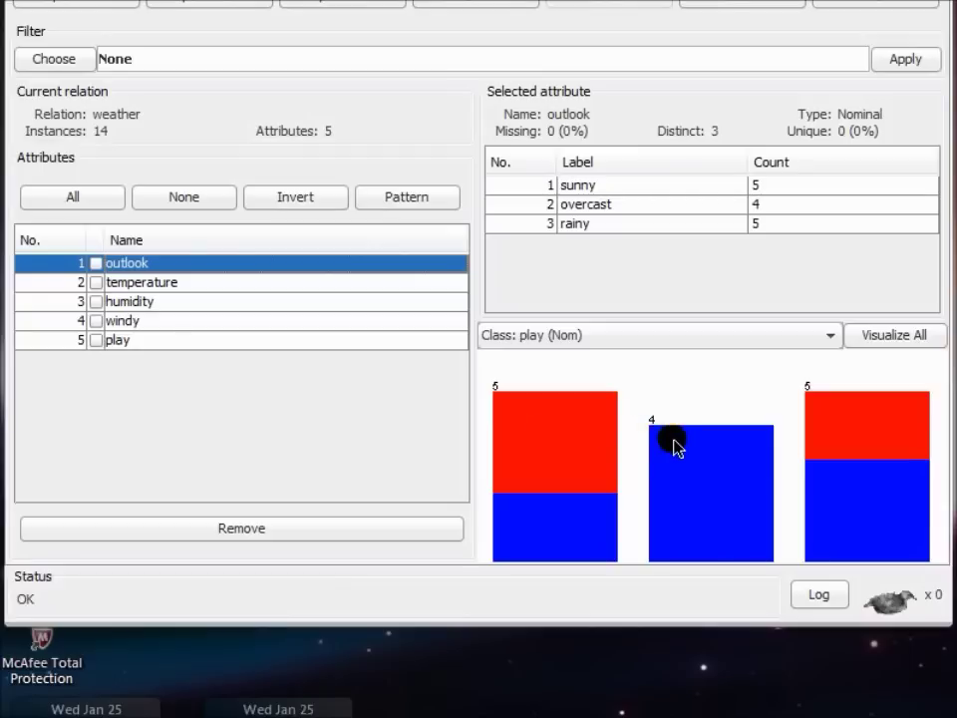
pyautogui.moveTo(675, 446)
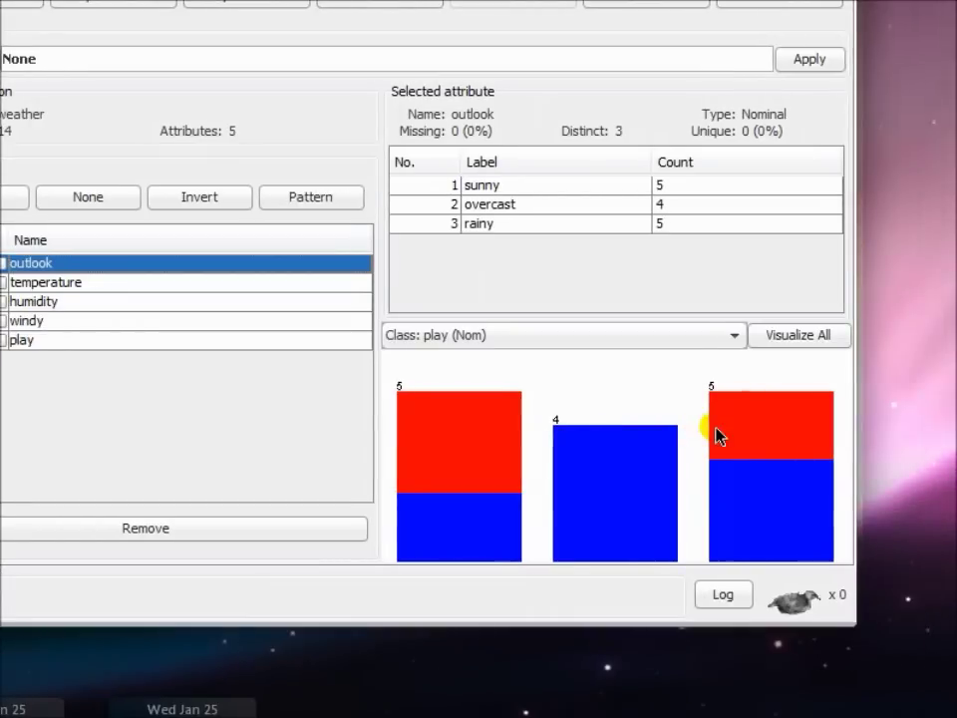
pyautogui.moveTo(814, 436)
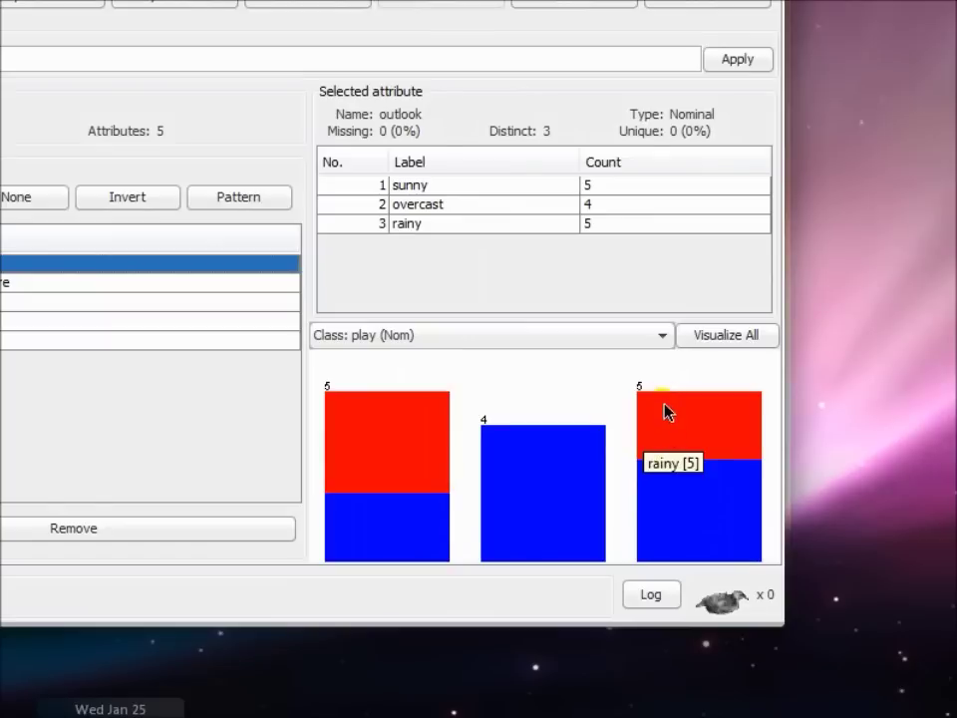
pyautogui.click(658, 505)
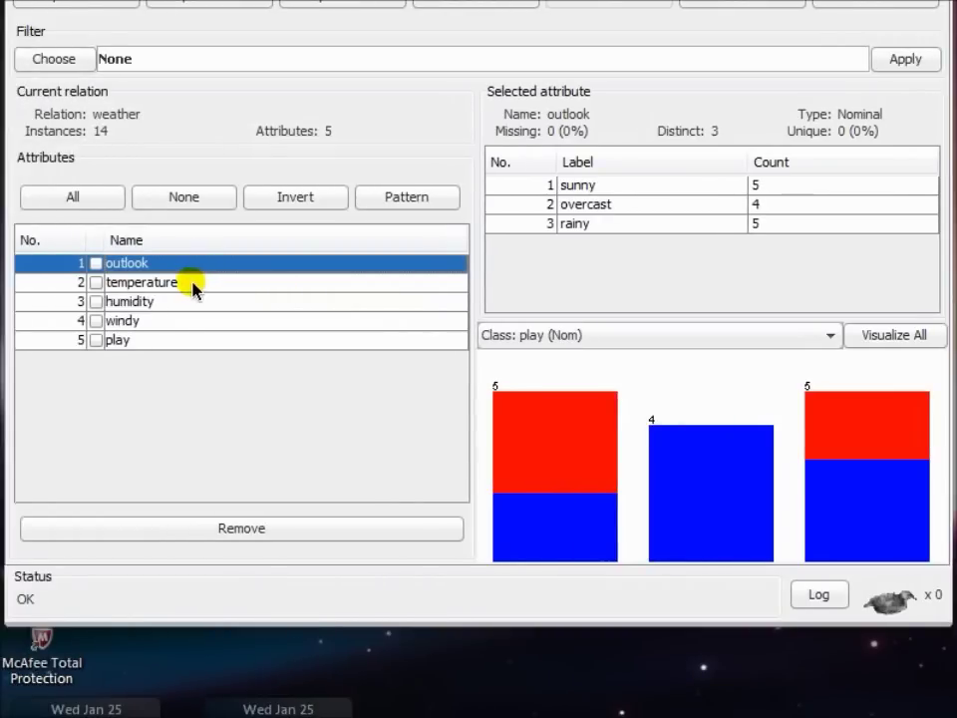
# Step: Select temperature and read min 64, max 85, mean 73.571, bins [64, 74.5]=8 and (74.5, 85]=6
pyautogui.click(194, 286)
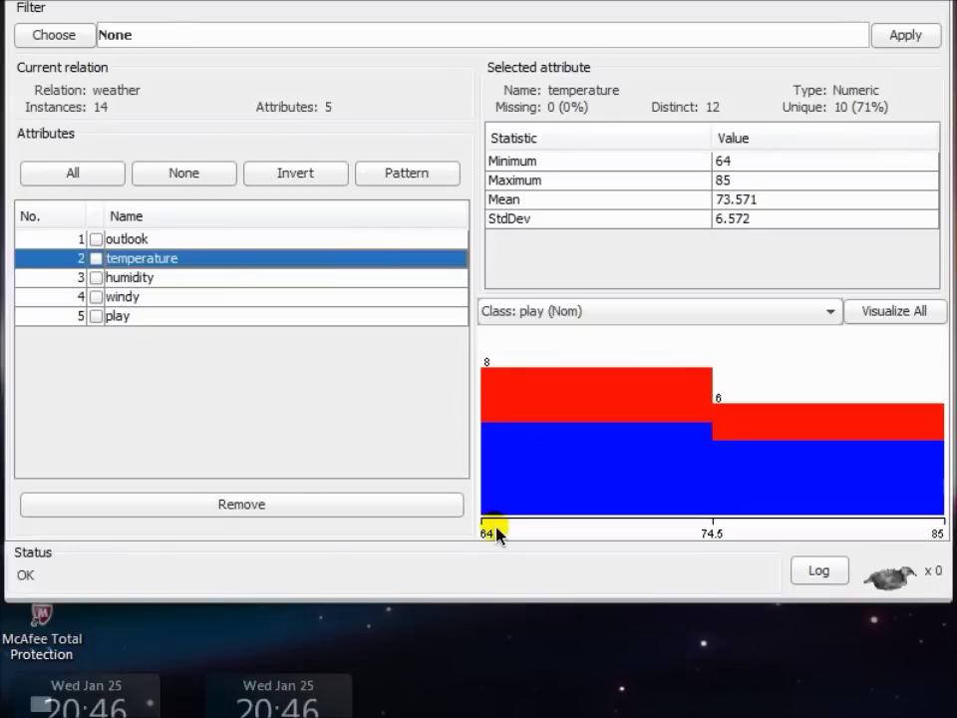
pyautogui.moveTo(937, 527)
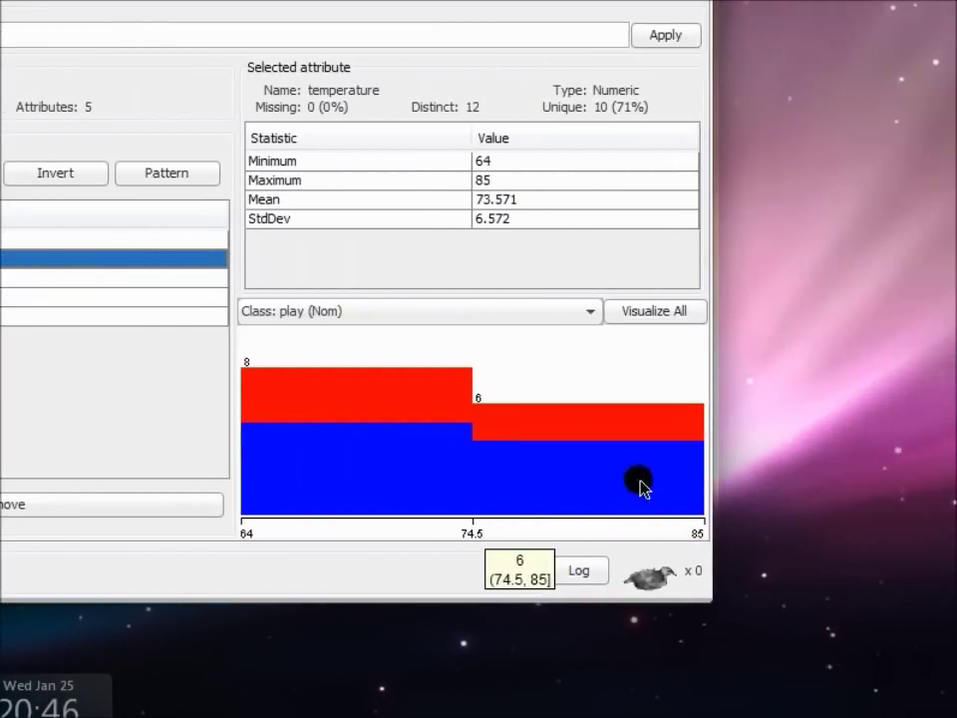
pyautogui.moveTo(413, 406)
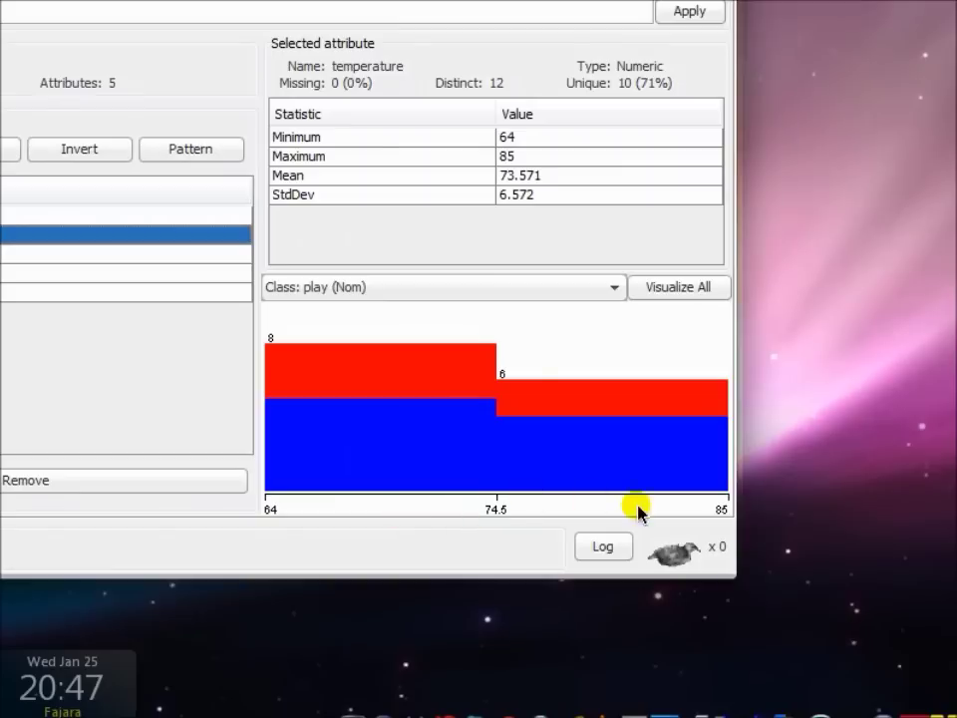
pyautogui.moveTo(717, 510)
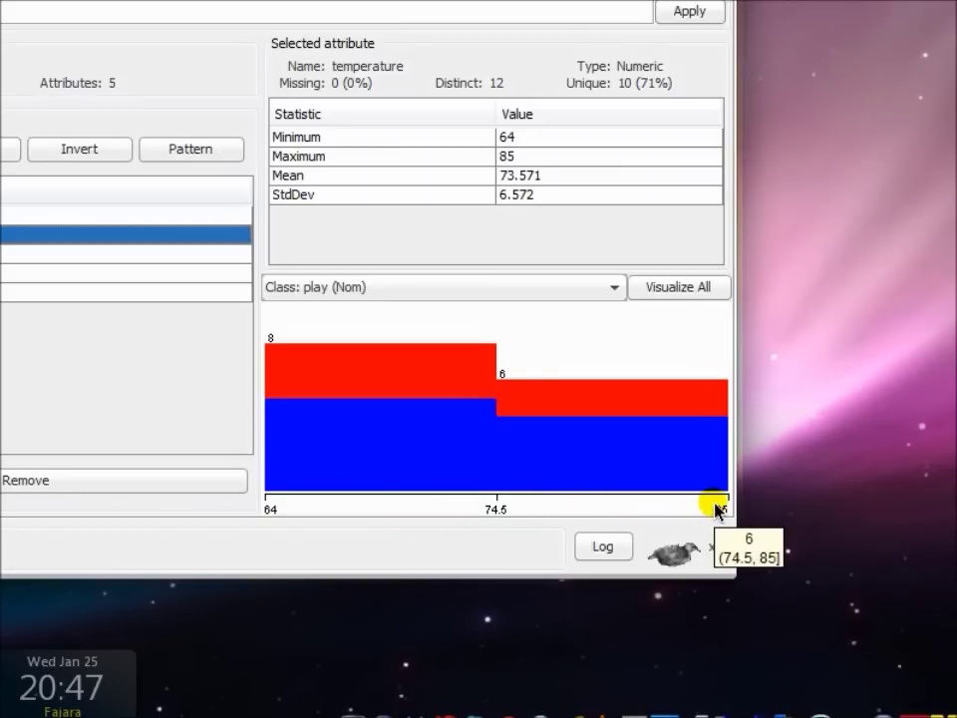
pyautogui.moveTo(303, 513)
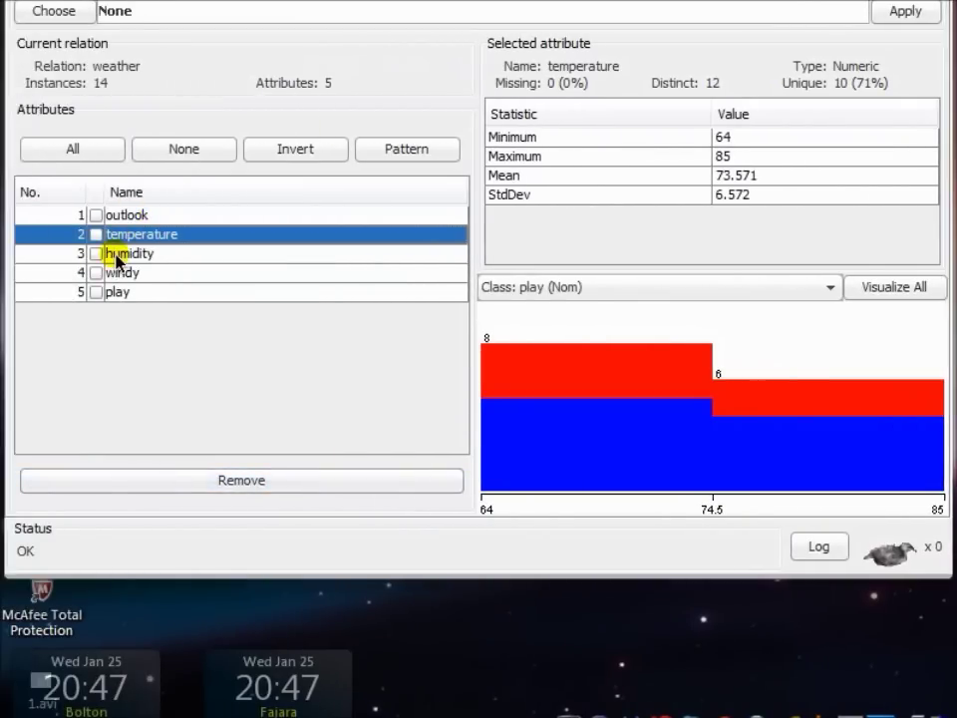
pyautogui.click(118, 256)
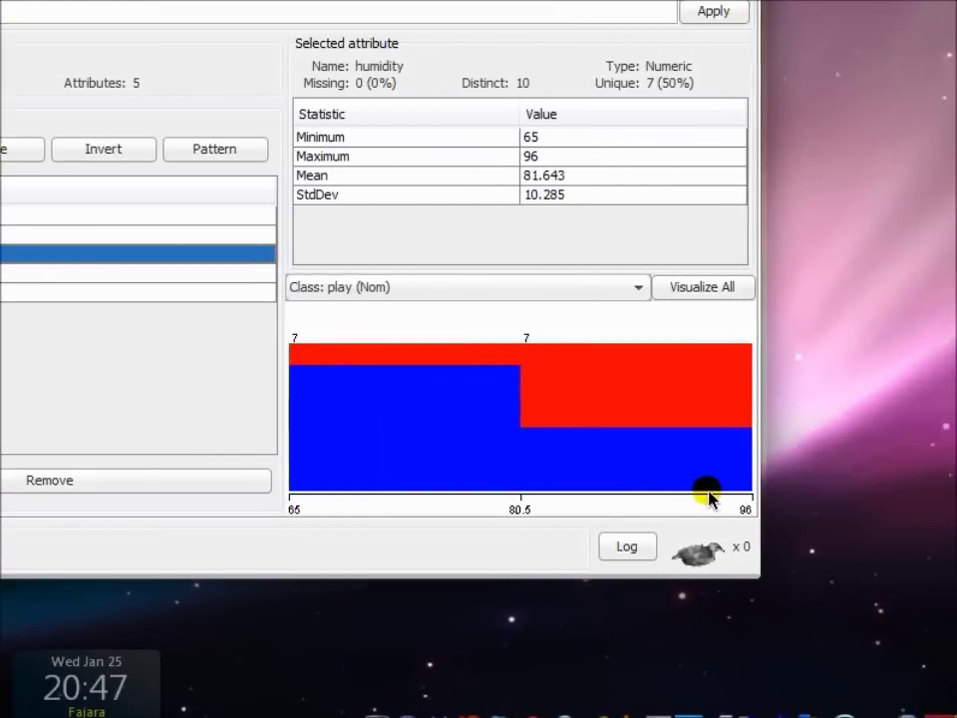
pyautogui.moveTo(716, 509)
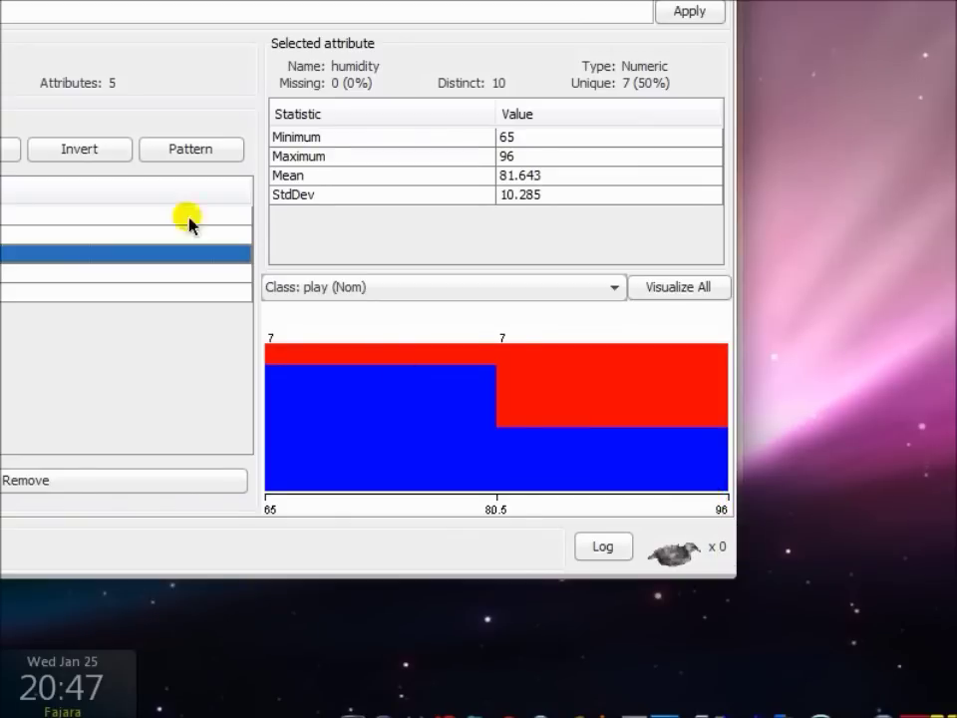
pyautogui.click(169, 237)
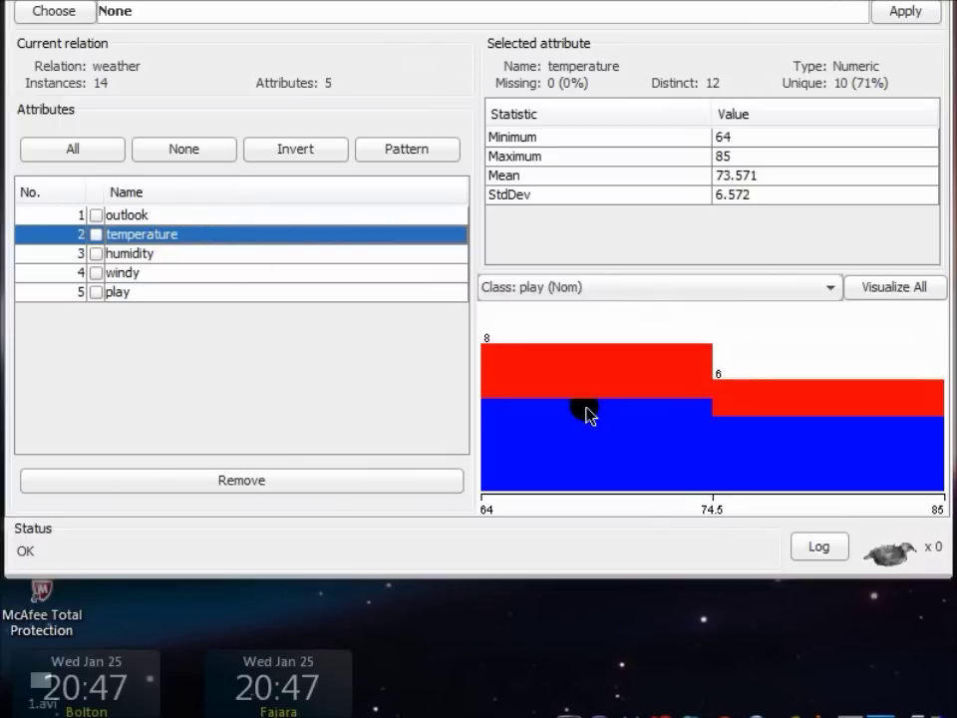
pyautogui.moveTo(589, 413)
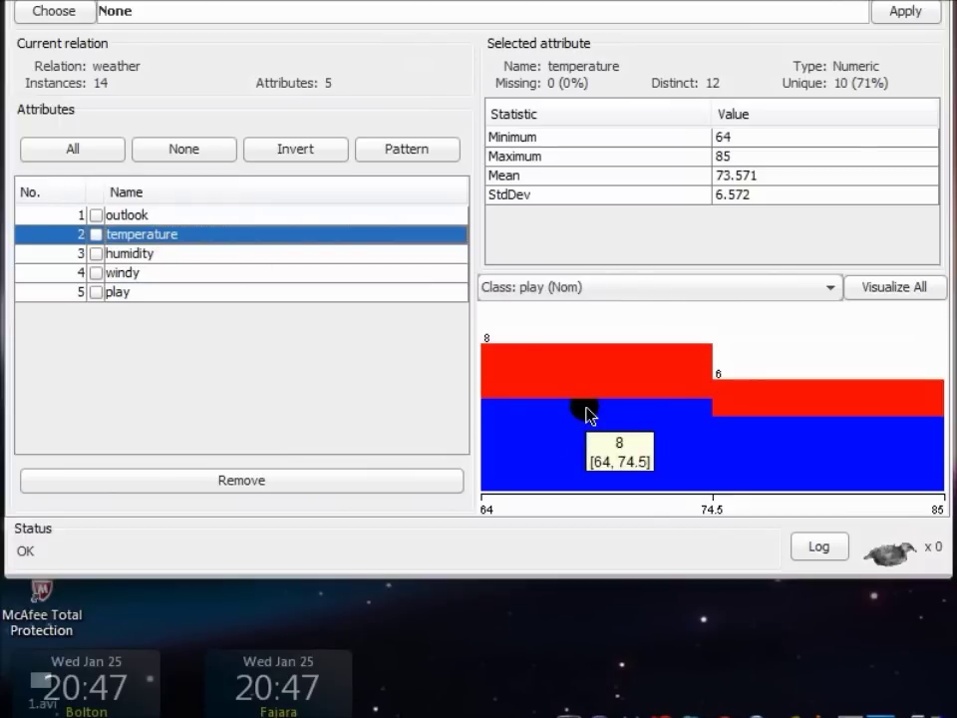
pyautogui.click(126, 272)
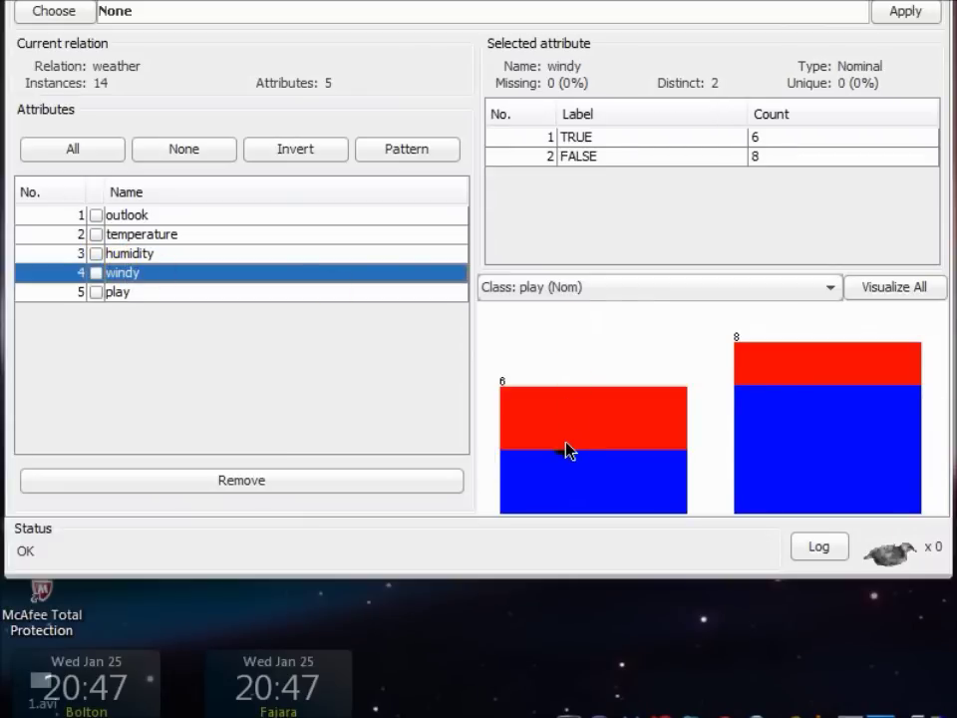
# Step: Inspect windy's class-coloured histogram, checking the TRUE 6 and FALSE 8 bar counts
pyautogui.click(554, 503)
pyautogui.moveTo(593, 454)
pyautogui.mouseDown()
pyautogui.moveTo(598, 469)
pyautogui.moveTo(504, 463)
pyautogui.moveTo(653, 460)
pyautogui.moveTo(545, 452)
pyautogui.mouseUp()
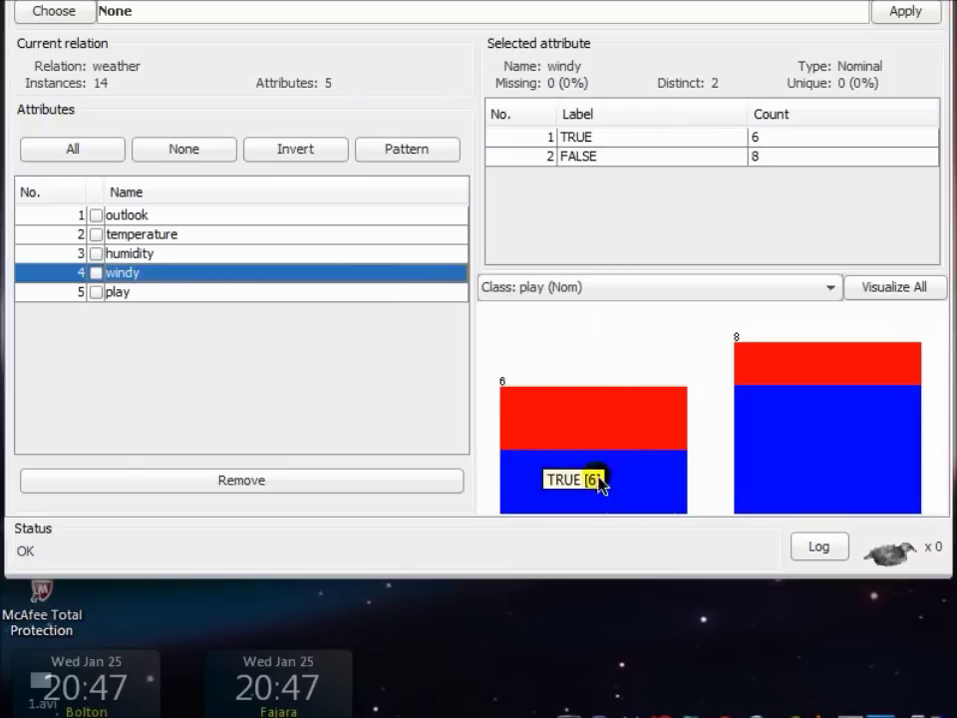
pyautogui.click(800, 456)
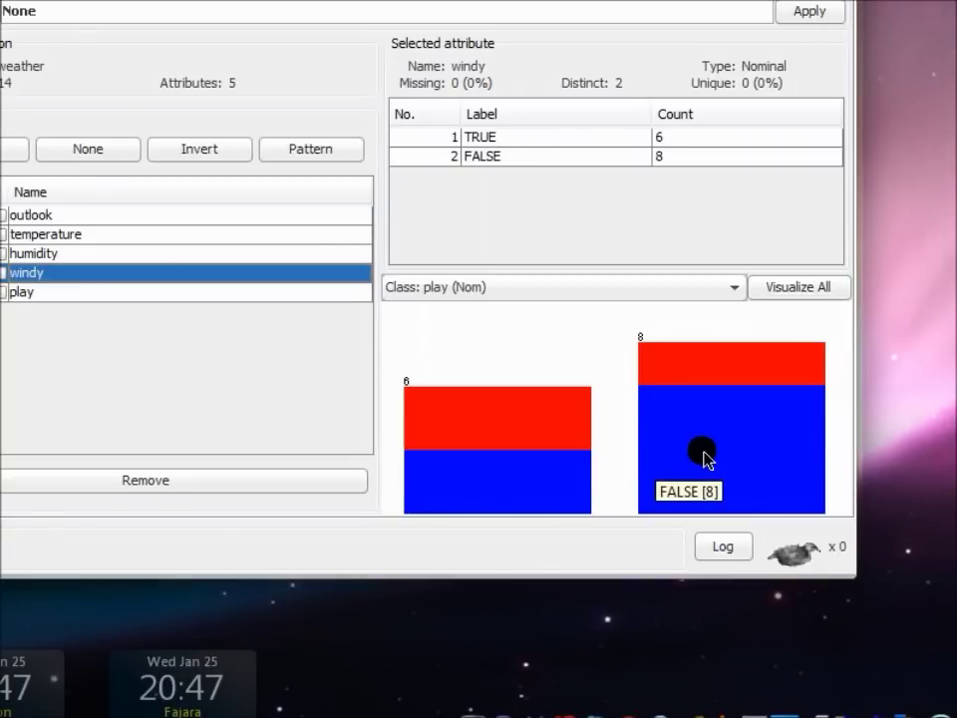
pyautogui.moveTo(704, 458)
pyautogui.mouseDown()
pyautogui.moveTo(679, 445)
pyautogui.moveTo(656, 398)
pyautogui.moveTo(649, 419)
pyautogui.mouseUp()
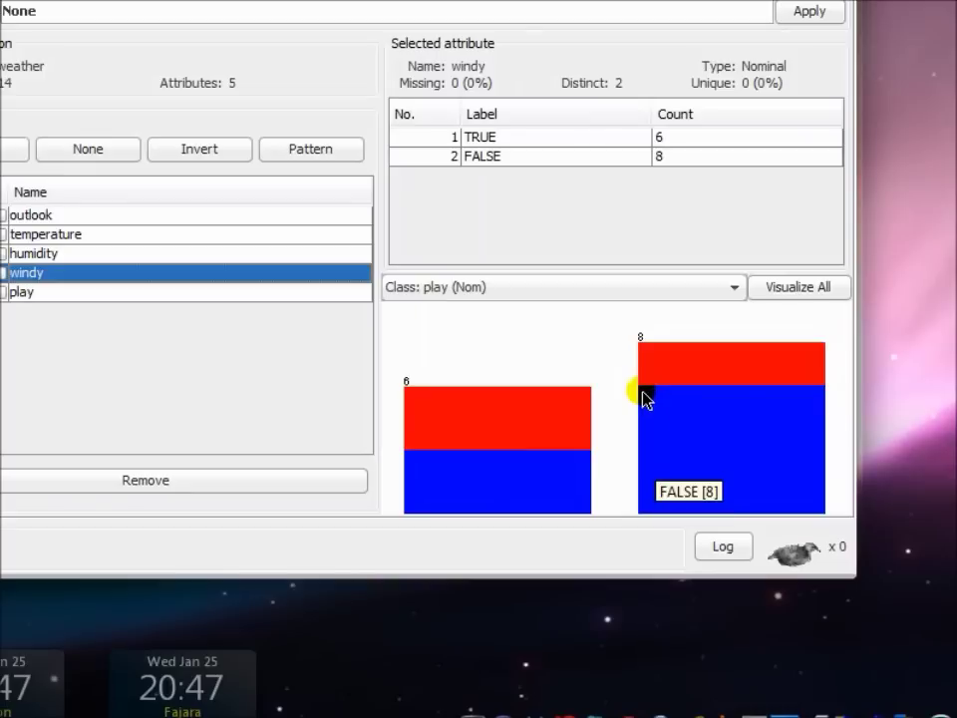
pyautogui.moveTo(681, 356)
pyautogui.mouseDown()
pyautogui.moveTo(662, 428)
pyautogui.moveTo(667, 421)
pyautogui.mouseUp()
pyautogui.click(498, 250)
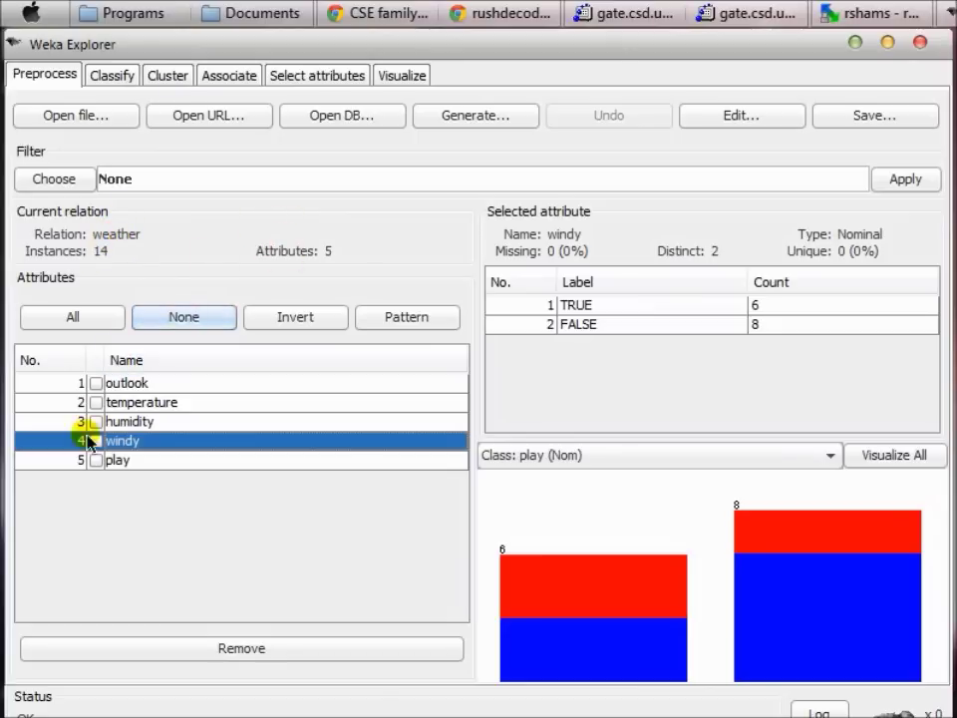
# Step: Cycle through outlook, temperature, humidity and windy, including humidity's min 65, max 96, mean 81.643
pyautogui.click(121, 389)
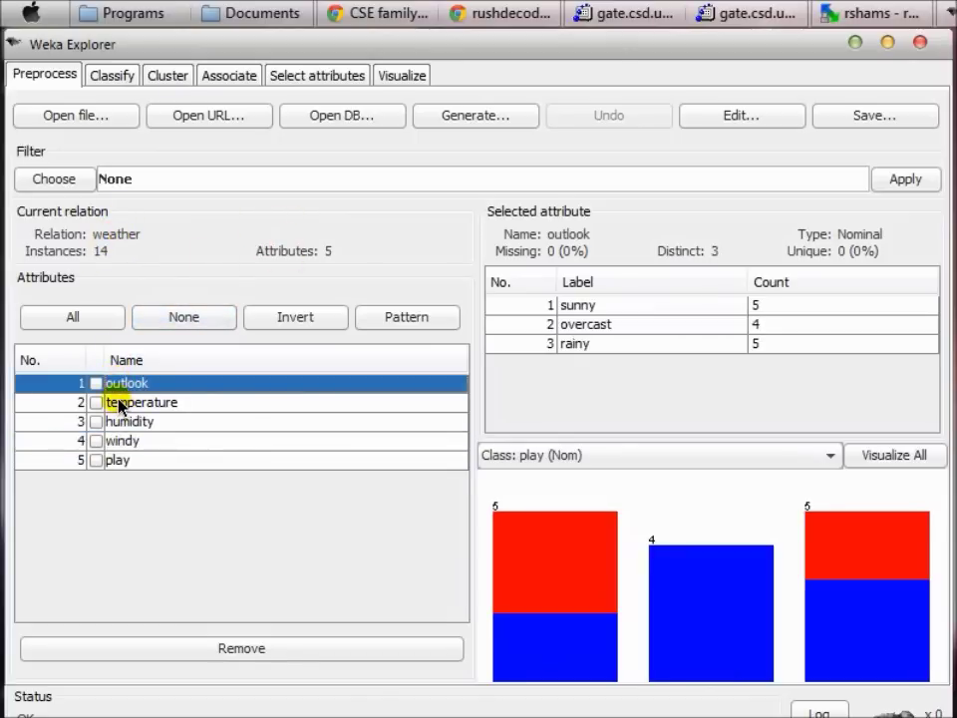
pyautogui.click(119, 403)
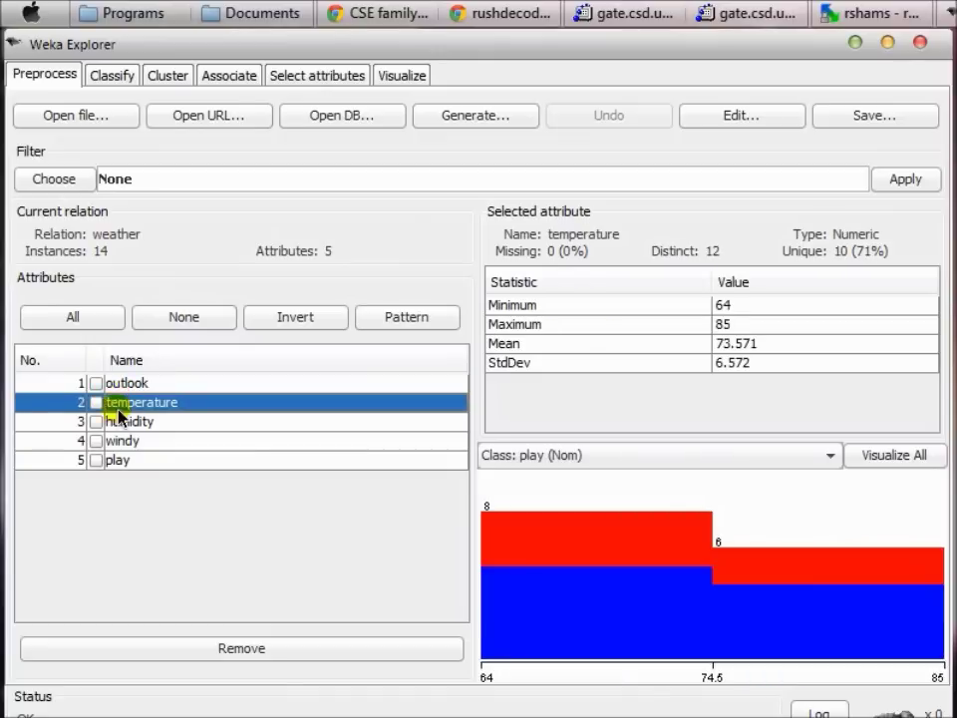
pyautogui.click(119, 423)
pyautogui.click(120, 440)
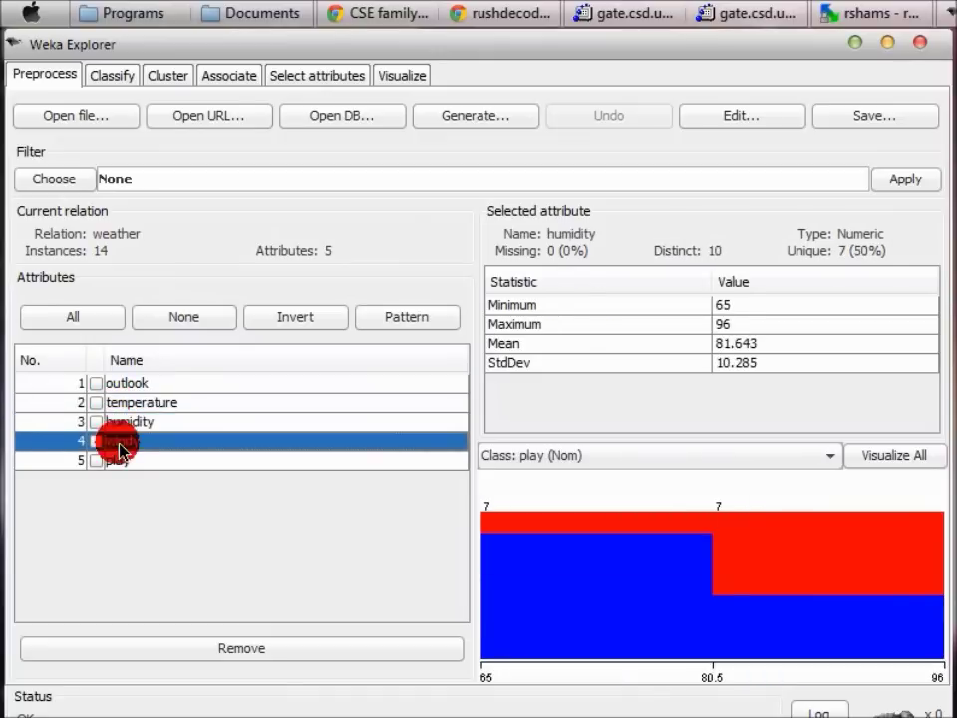